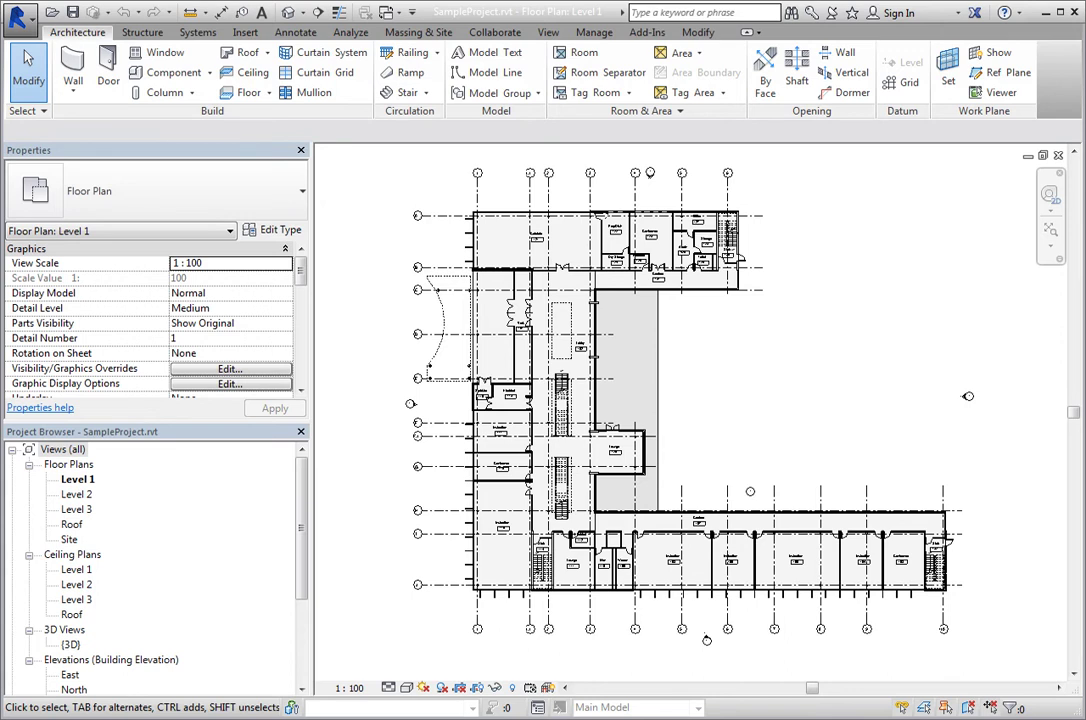
Open the default 3D view and orbit around the site model to see it from several sides.
click(289, 14)
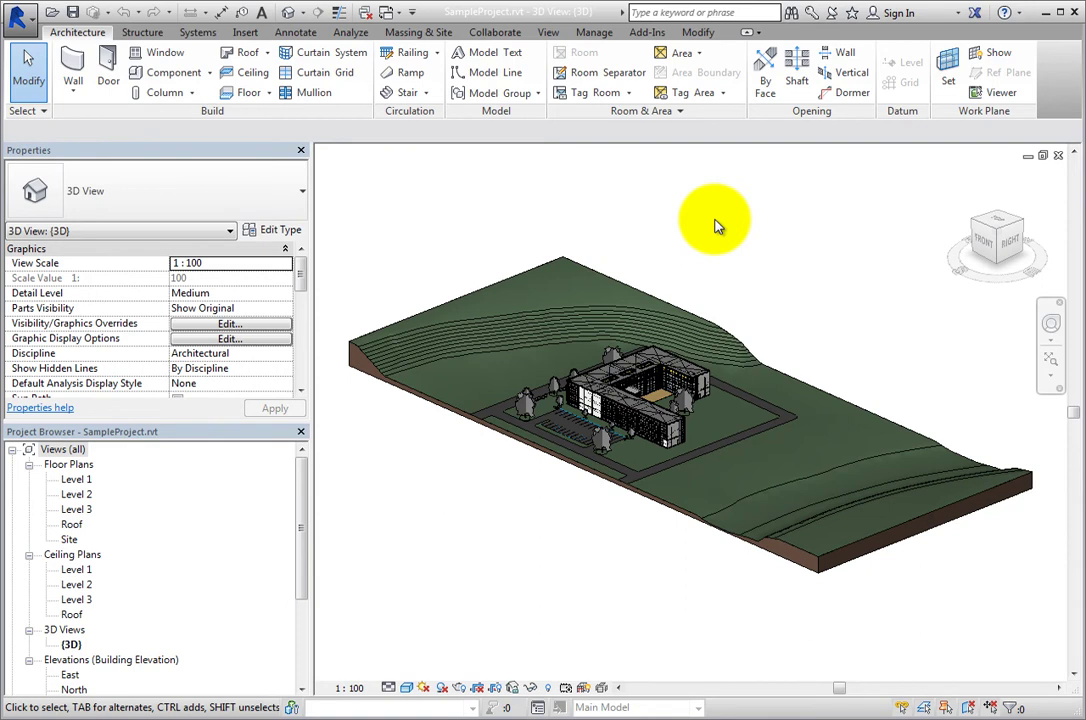
key(shift)
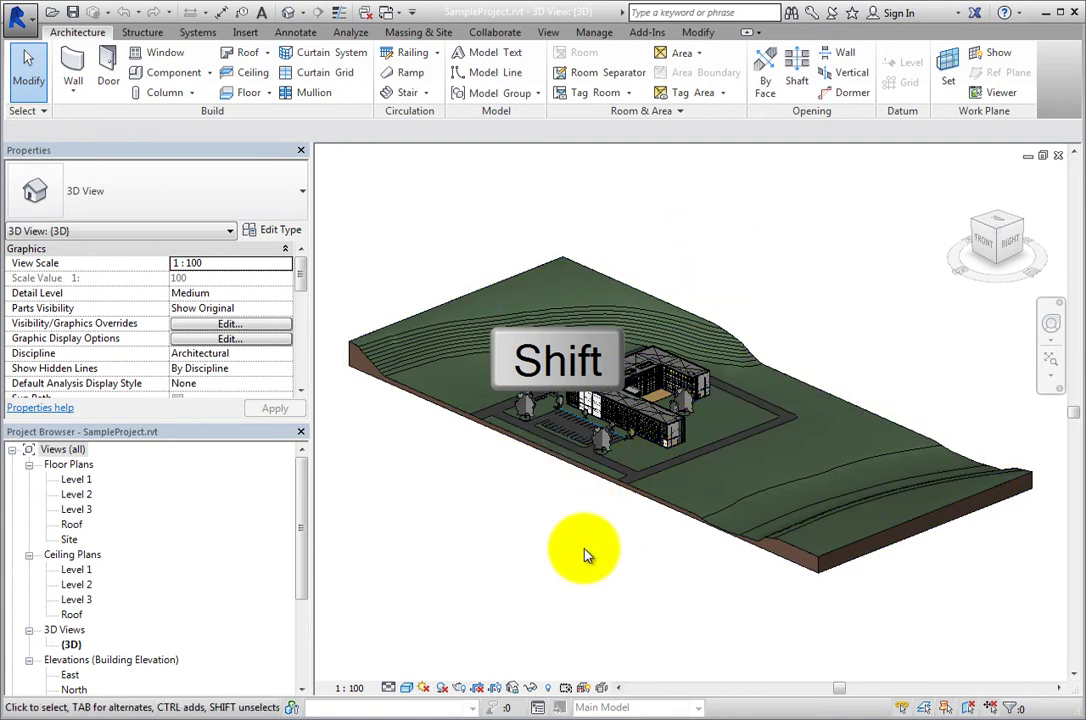
shift+middle_drag(560, 553, 395, 492)
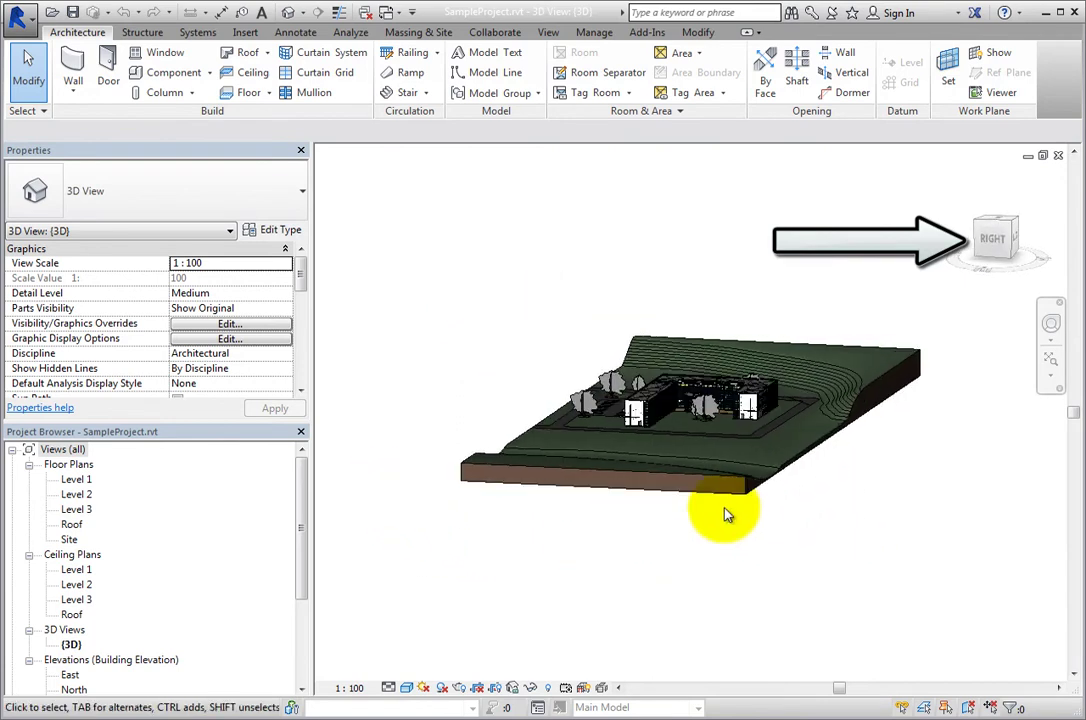
shift+middle_drag(727, 515, 1030, 510)
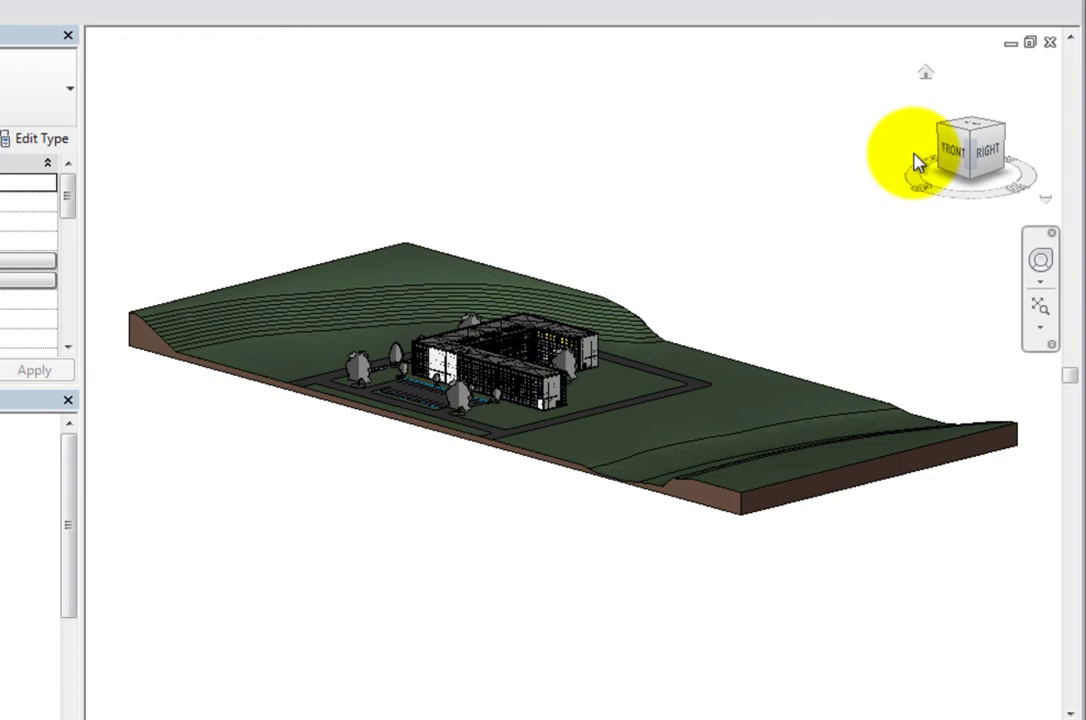
Turn the 3D view through the top-front-right corner, front-right edge, front and top orientations.
click(969, 135)
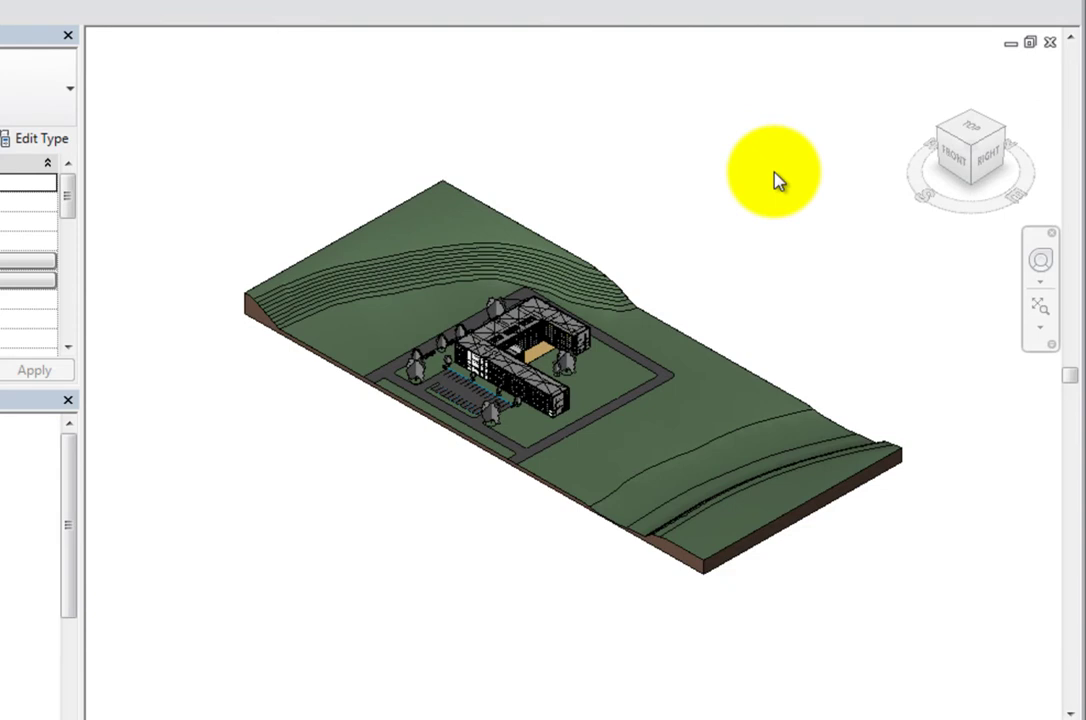
click(970, 170)
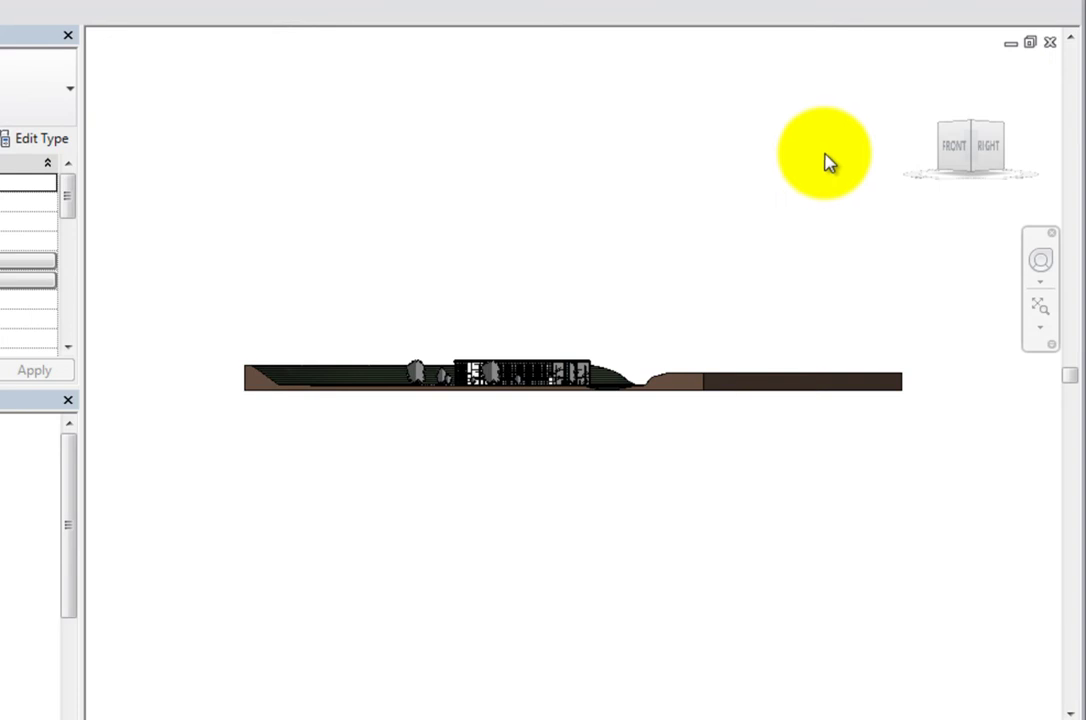
click(940, 158)
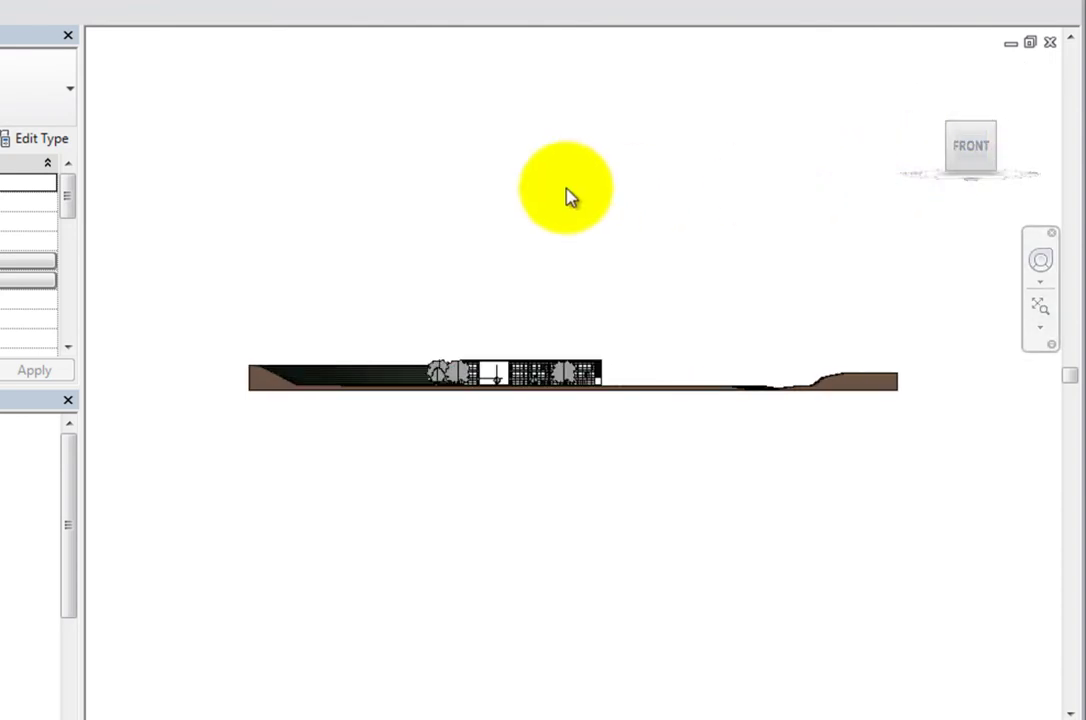
right_click(494, 170)
click(604, 380)
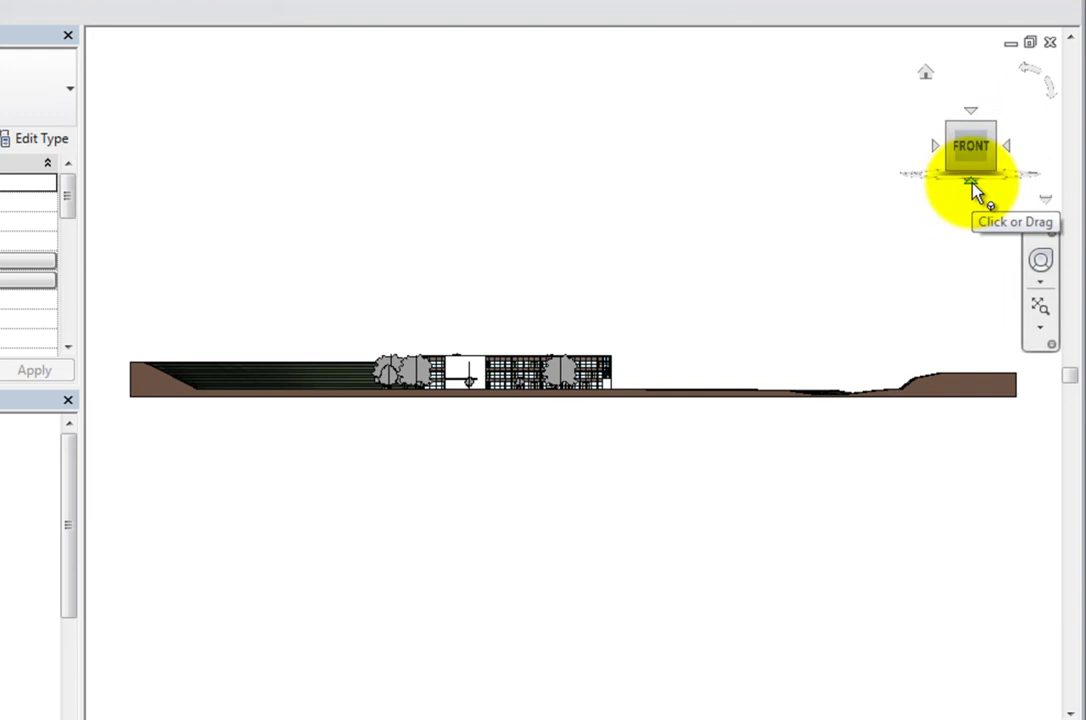
click(971, 114)
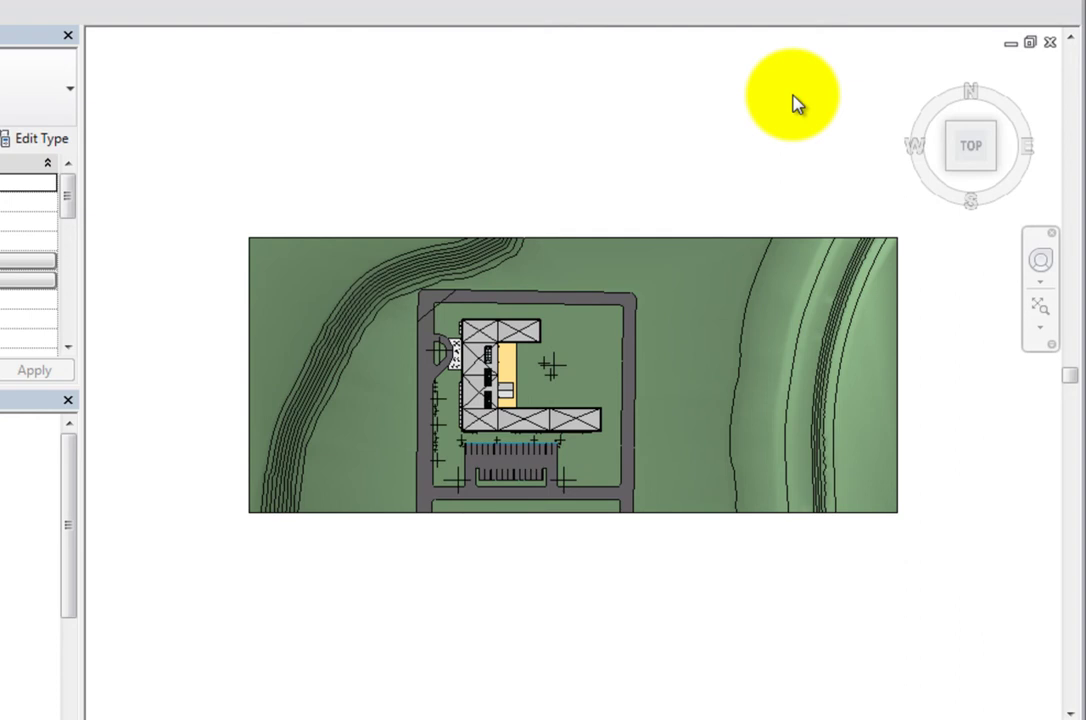
Rotate the top view of the site a quarter turn clockwise and back so north points up.
mouse_move(952, 146)
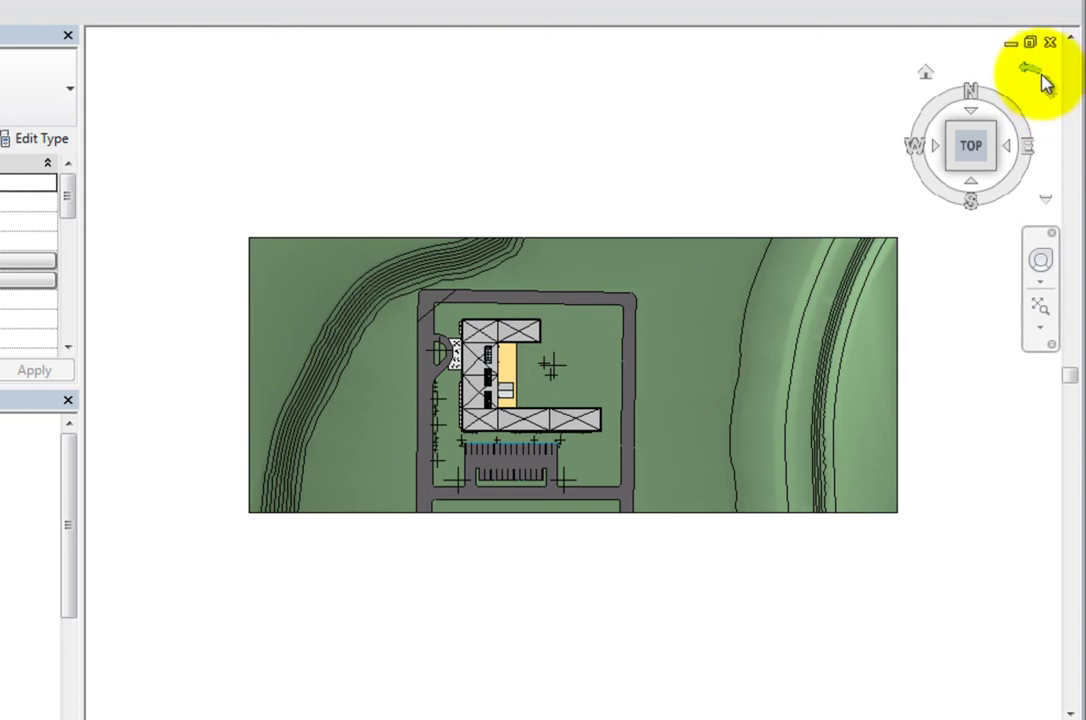
click(1045, 80)
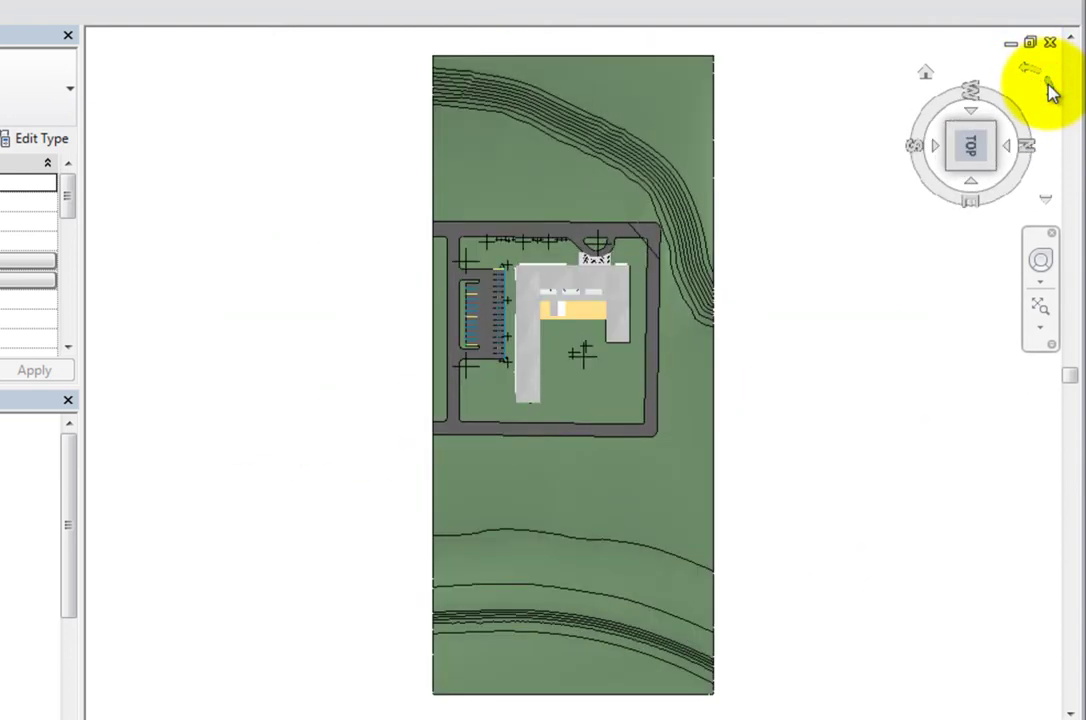
click(1037, 75)
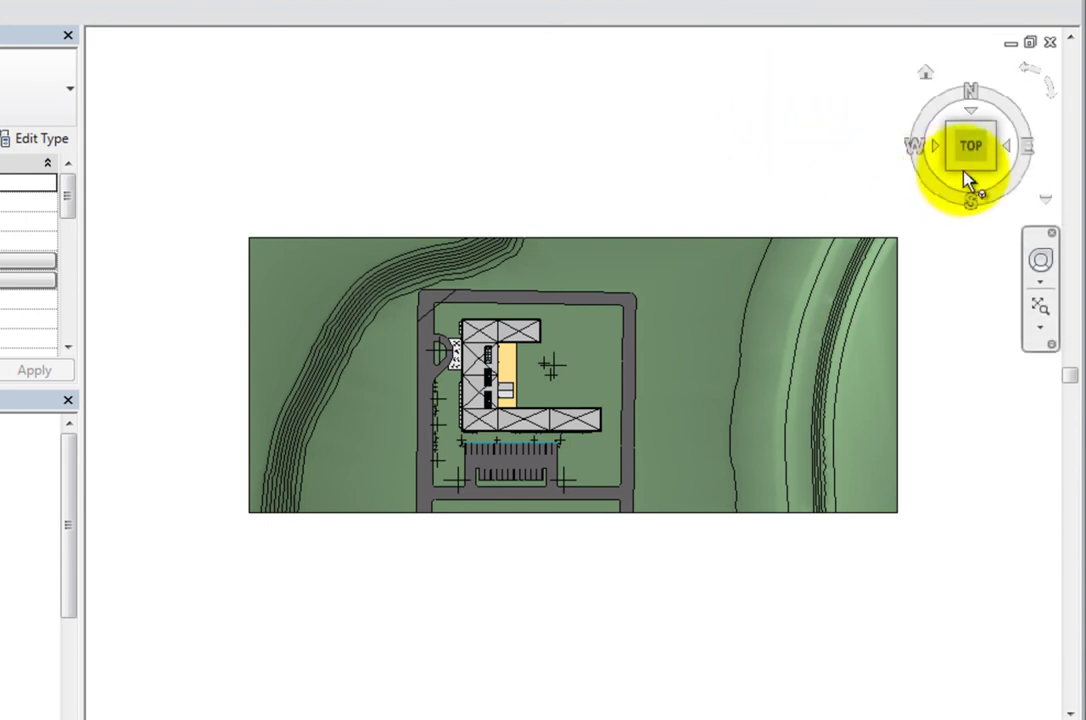
Orbit the model freely from its top-front-right corner orientation and return it to the home view.
click(987, 178)
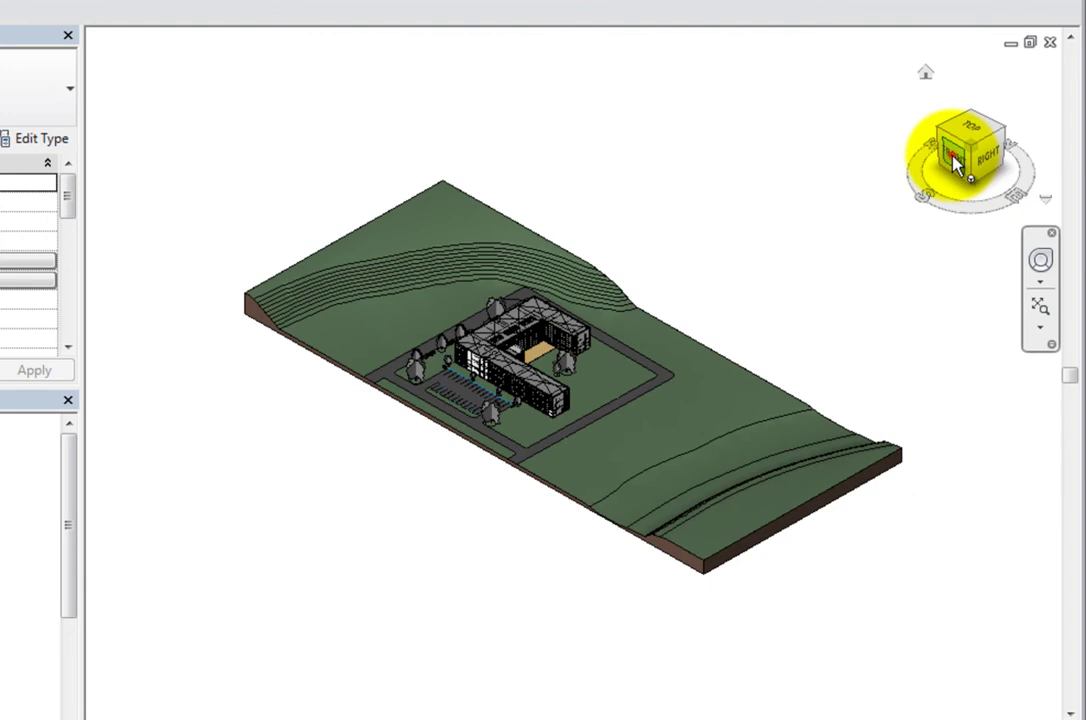
mouse_move(967, 165)
mouse_down()
mouse_move(1001, 107)
mouse_move(975, 155)
mouse_up()
mouse_move(958, 210)
mouse_down()
mouse_move(928, 194)
mouse_move(897, 153)
mouse_move(908, 187)
mouse_move(984, 225)
mouse_move(1058, 243)
mouse_up()
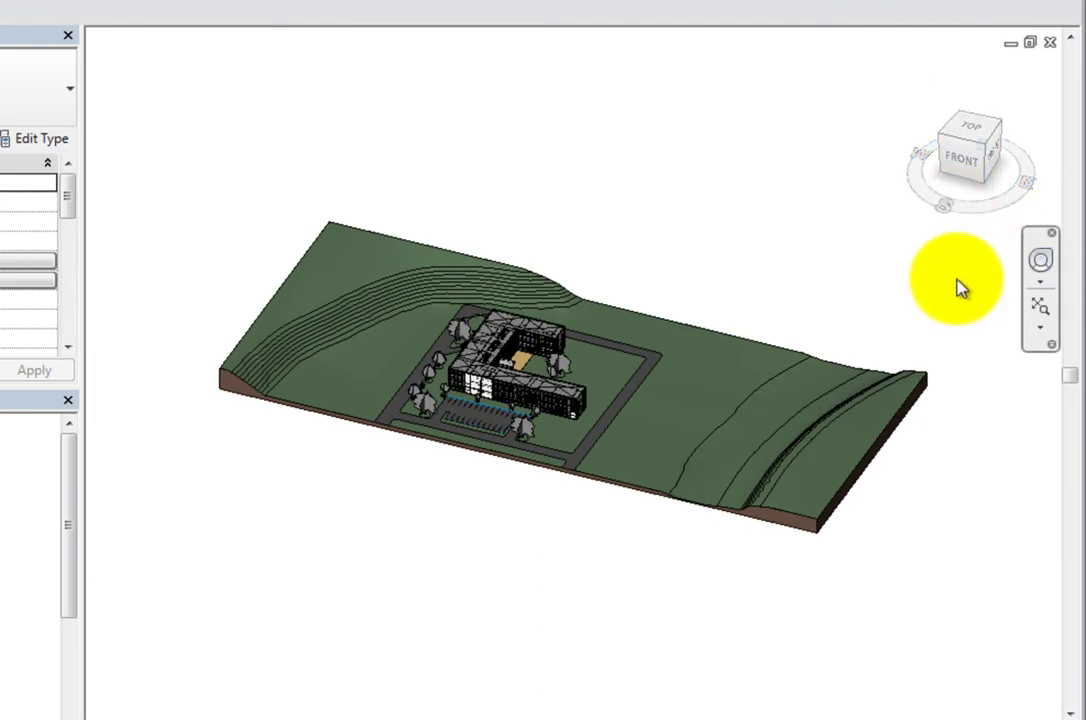
click(980, 134)
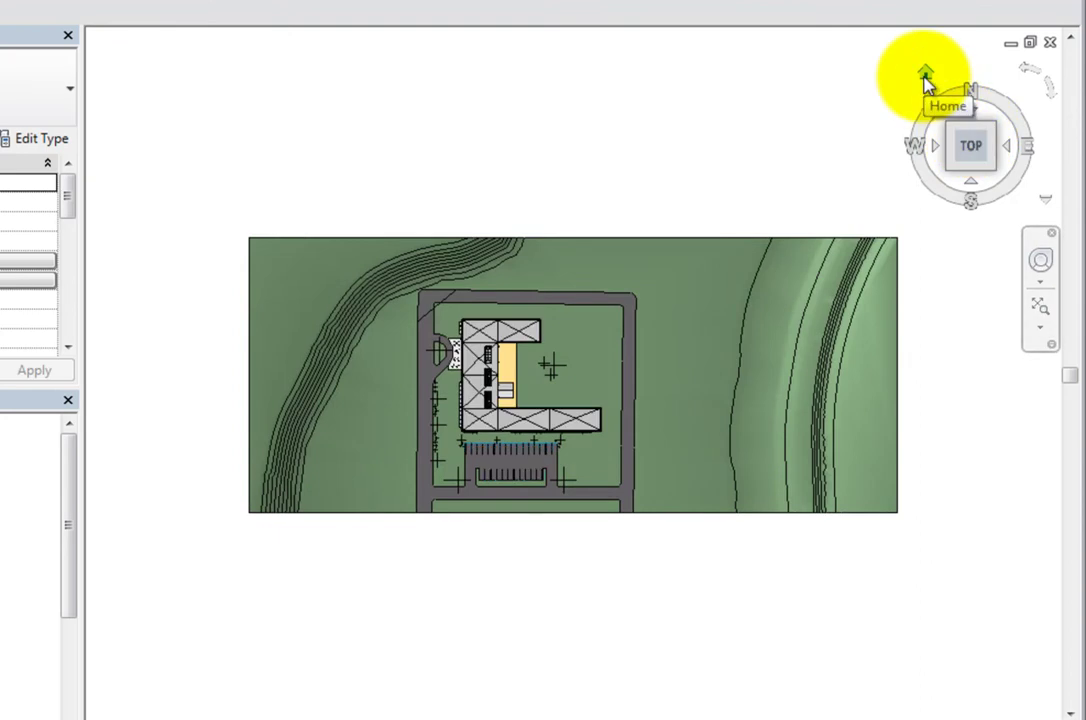
click(925, 78)
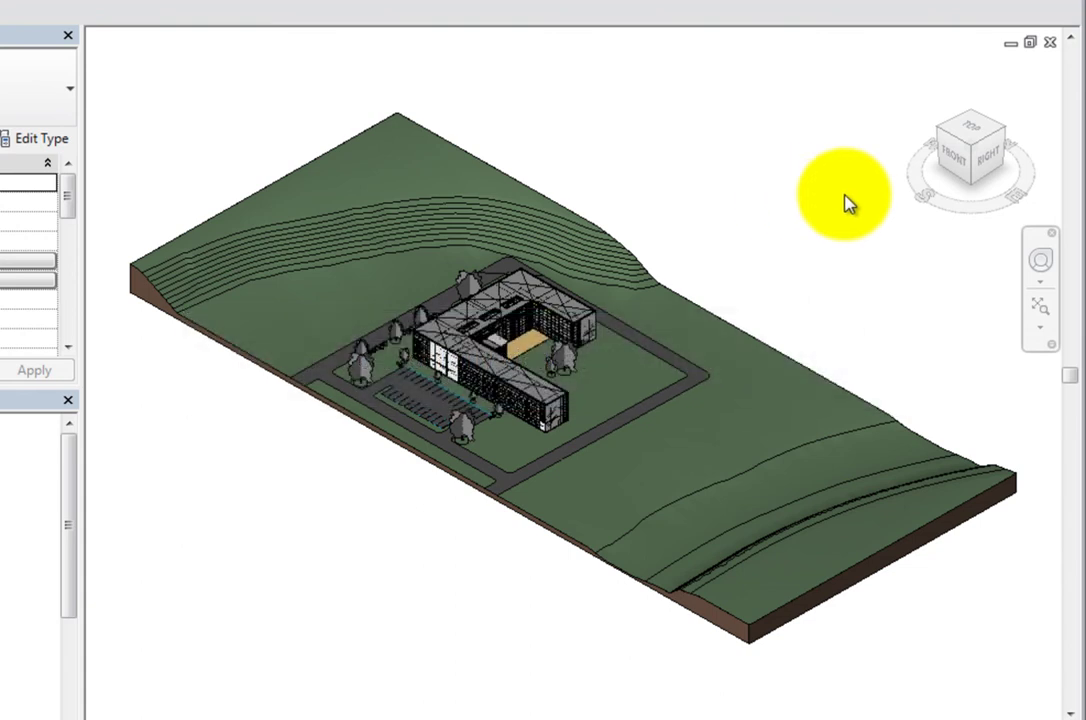
Set the view from the top-back-left corner as the home view, and return to it after orbiting away.
click(970, 117)
scroll(660, 418, up, 4)
scroll(660, 418, down, 4)
right_click(962, 168)
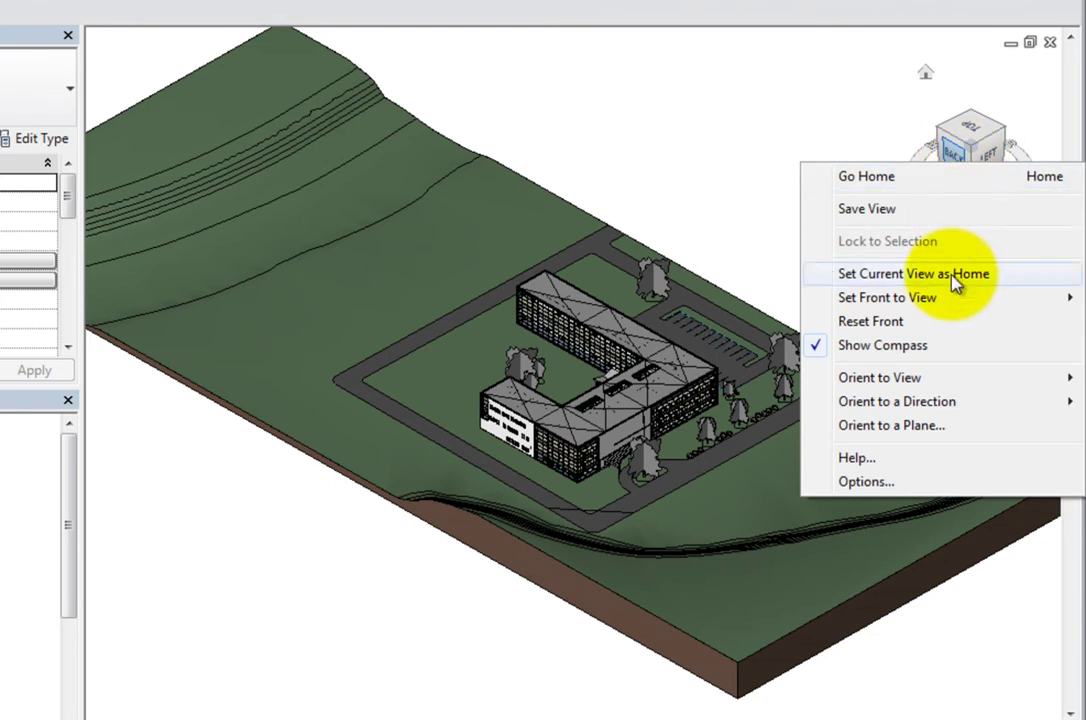
click(955, 276)
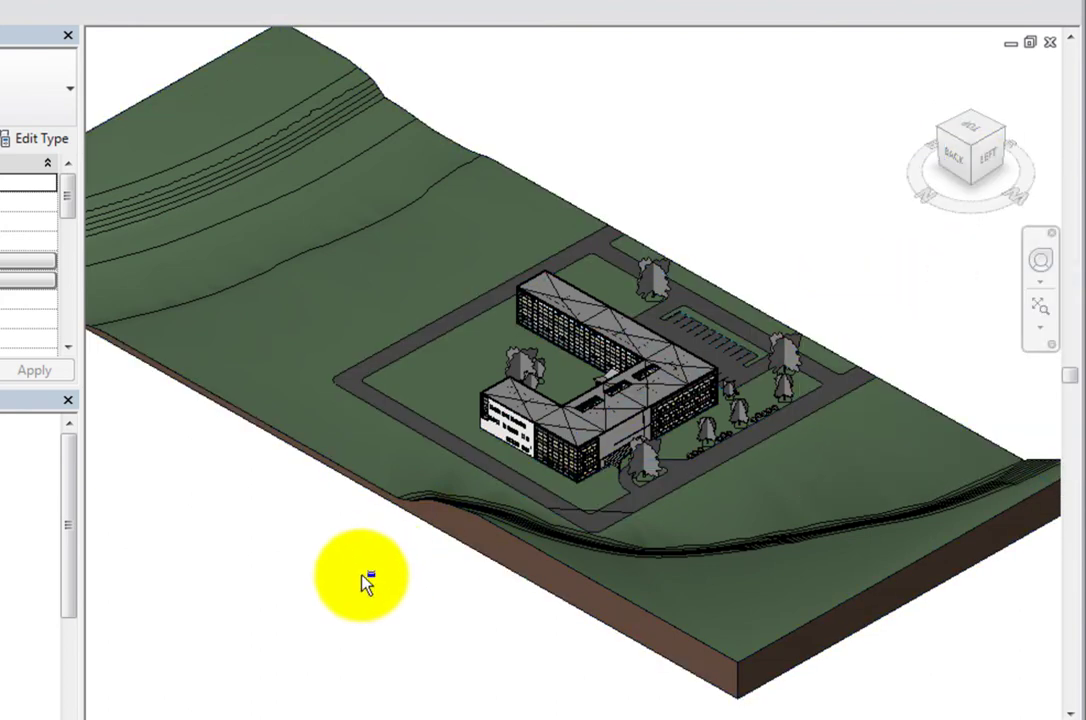
shift+middle_drag(366, 582, 734, 524)
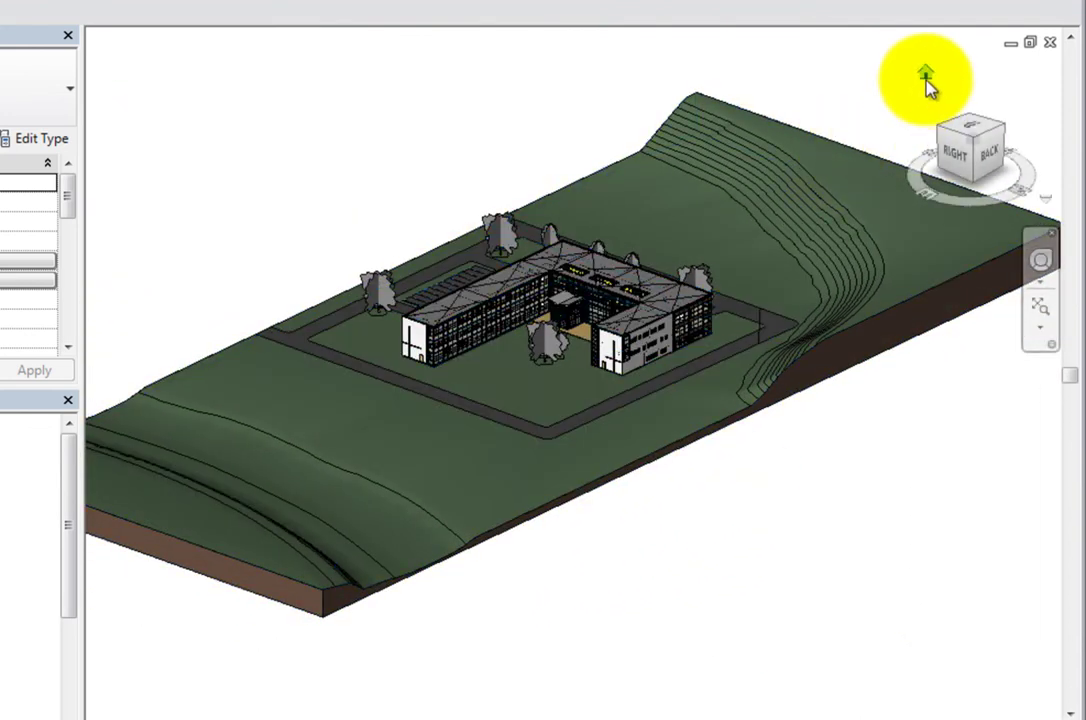
click(927, 78)
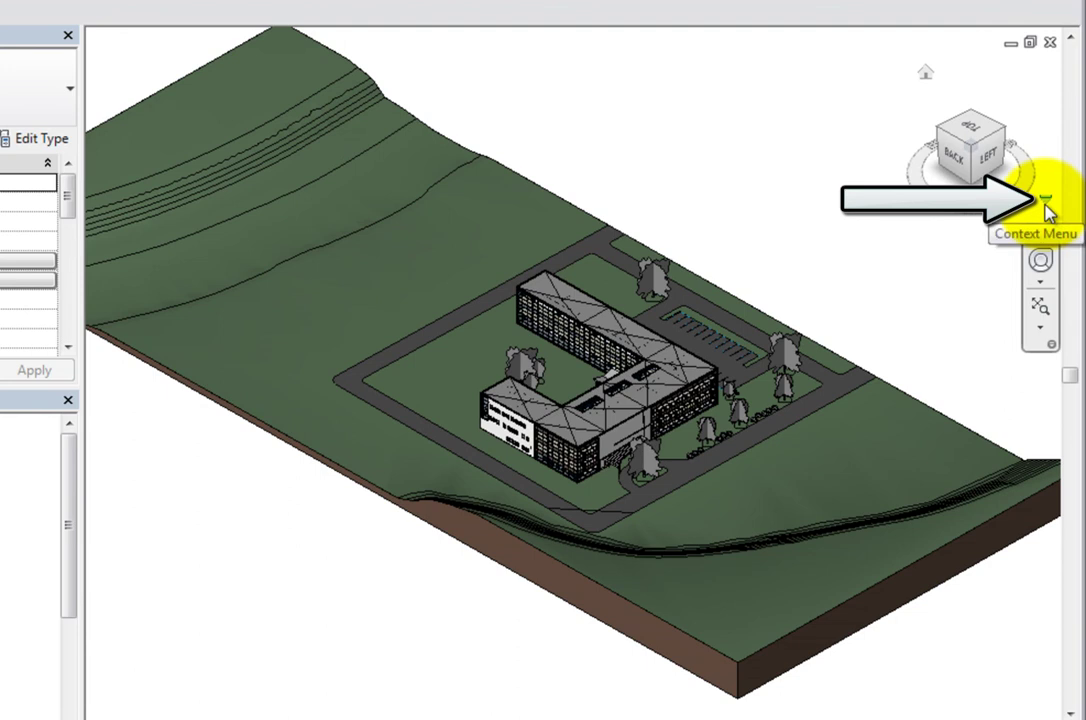
Set the ViewCube's front to the North view, and reset the front to its original side.
click(1045, 205)
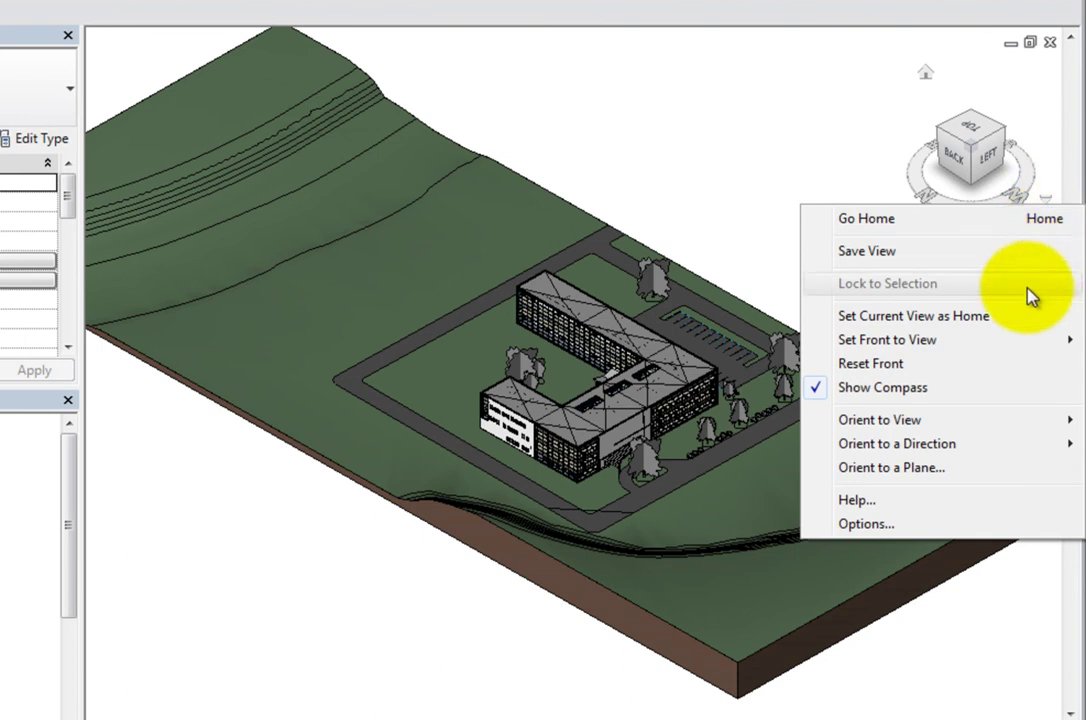
mouse_move(1003, 343)
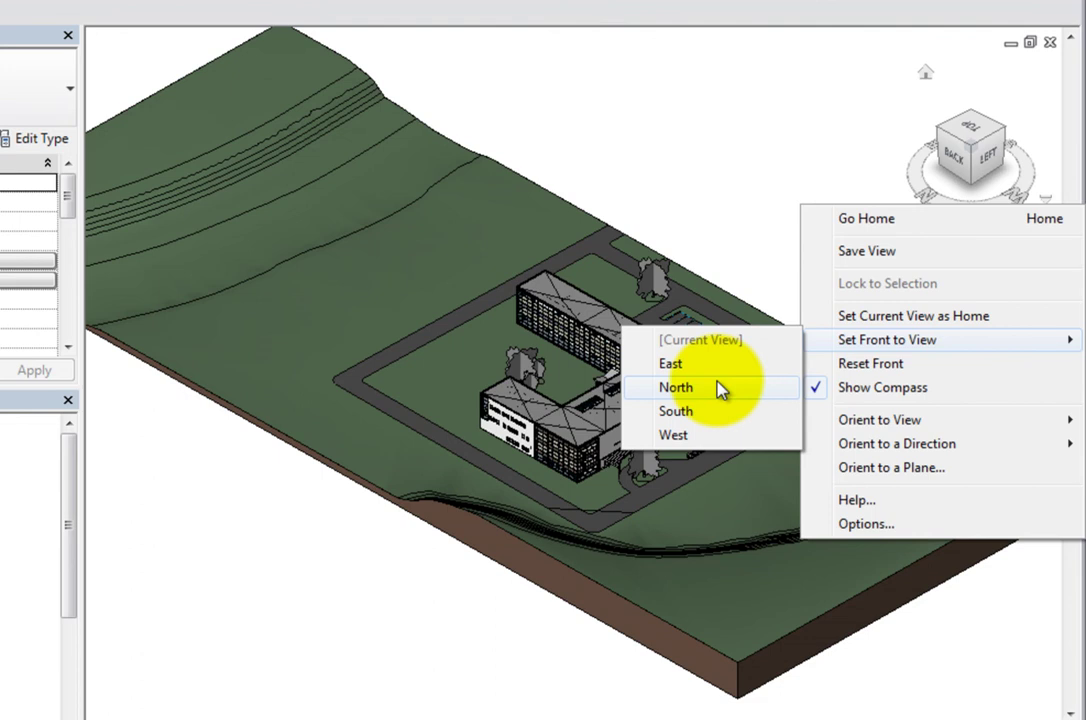
click(676, 387)
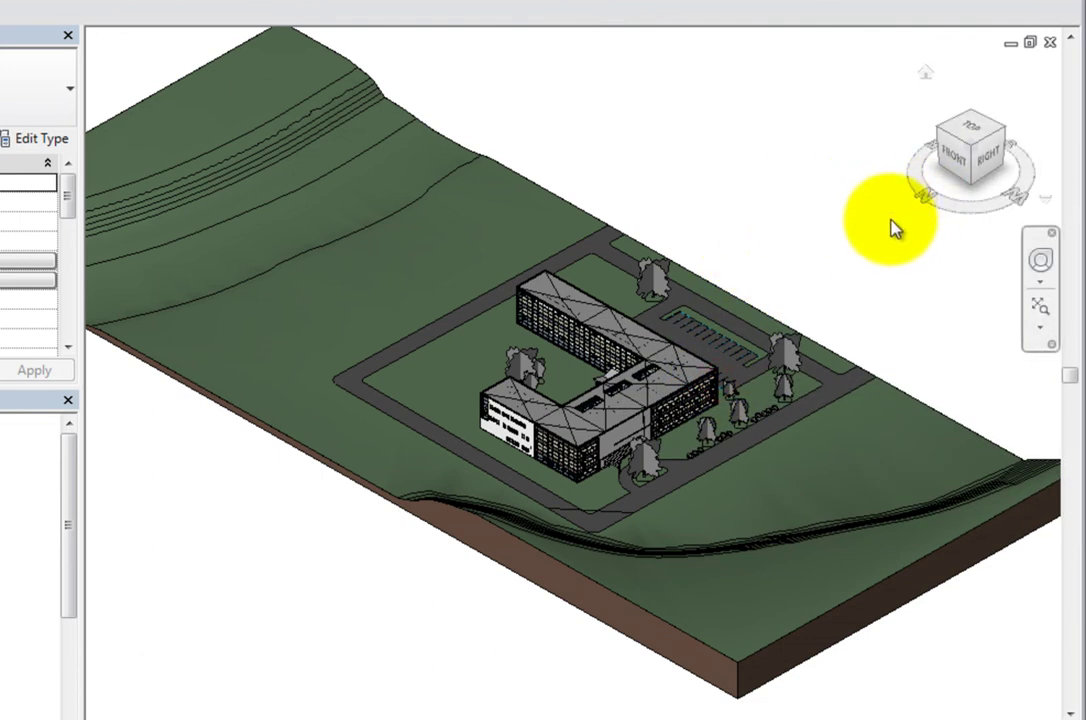
click(1043, 200)
click(918, 361)
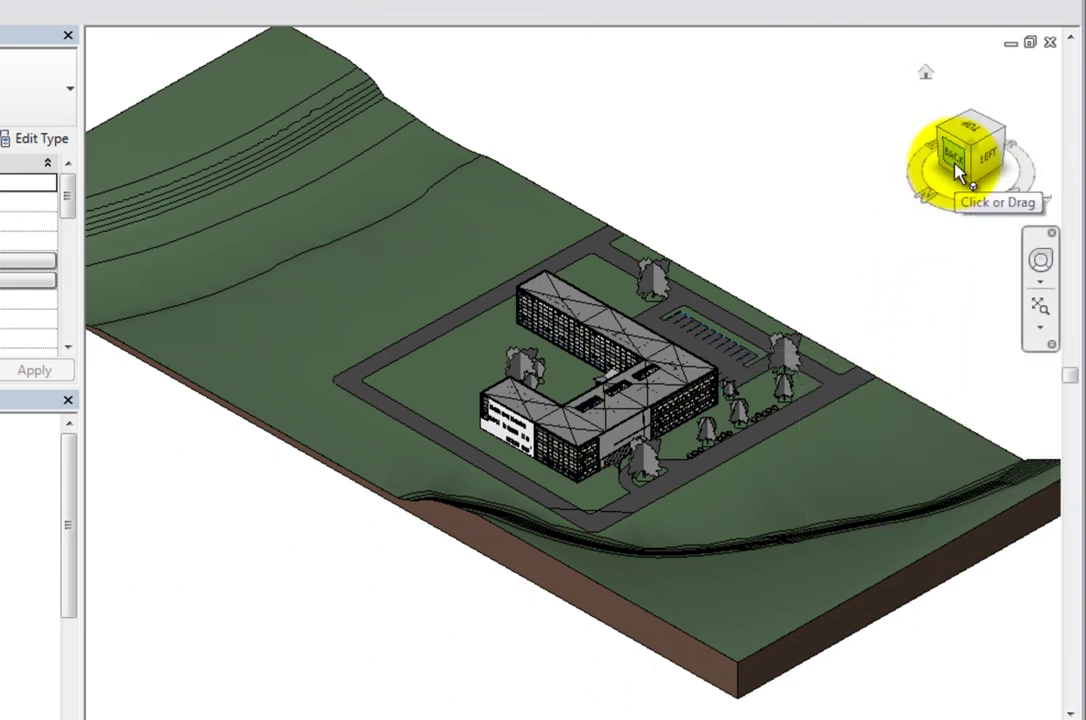
Open the ViewCube options and examine the choices for where it shows, its on-screen position and its size.
click(1045, 204)
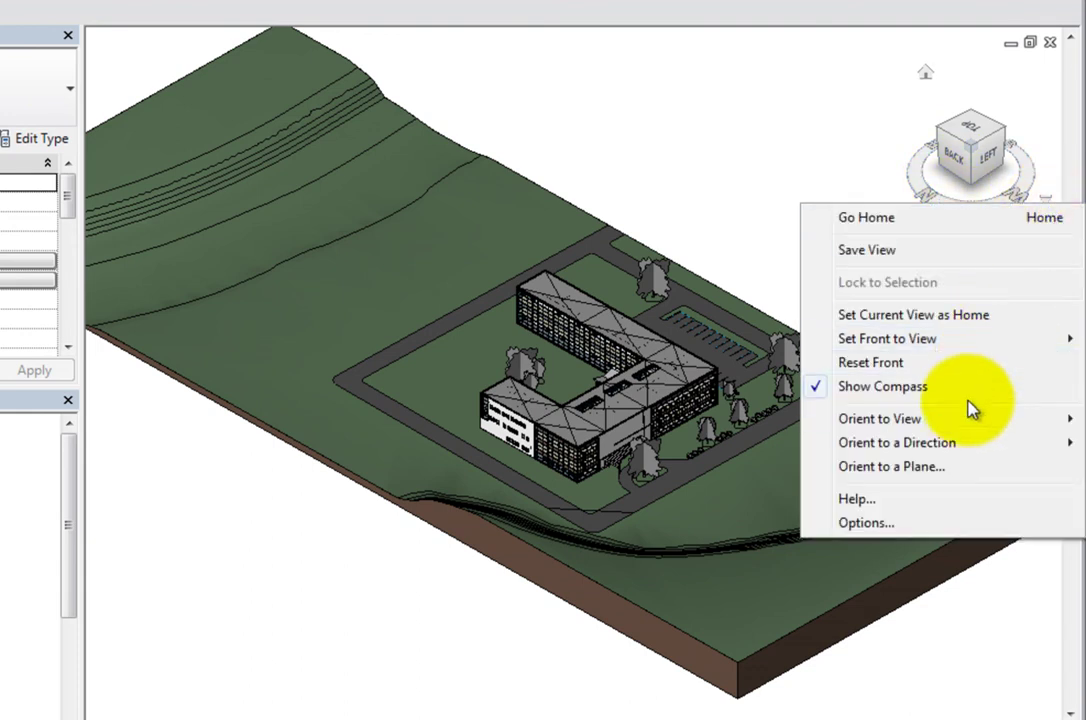
mouse_move(968, 420)
mouse_move(975, 444)
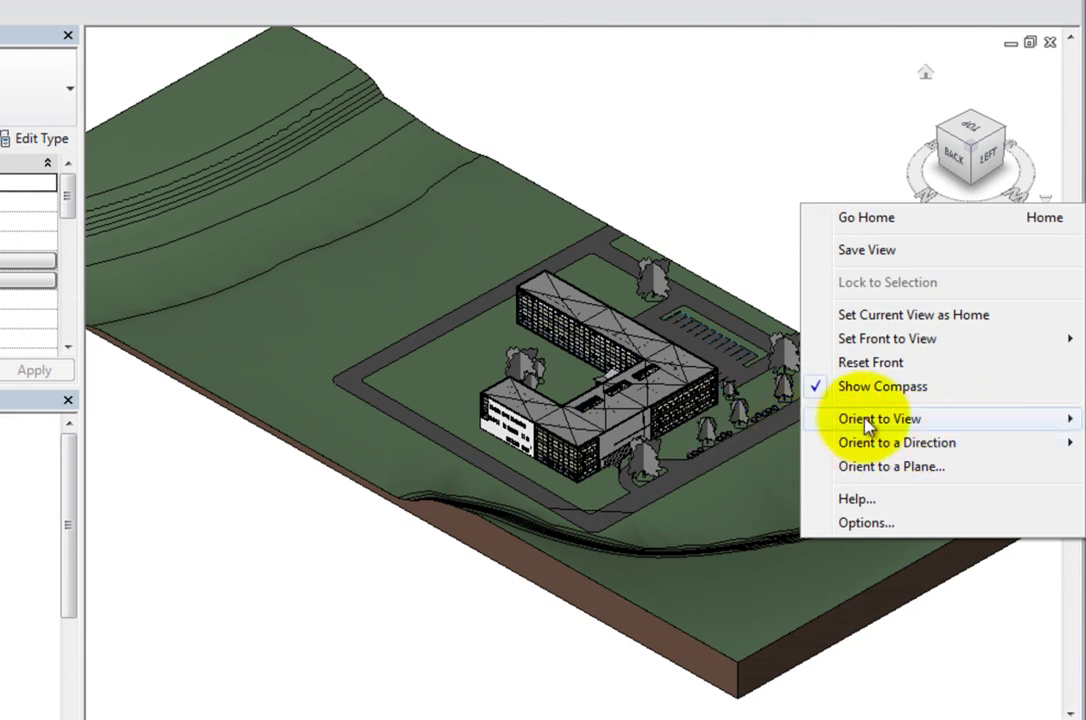
mouse_move(868, 425)
mouse_move(788, 430)
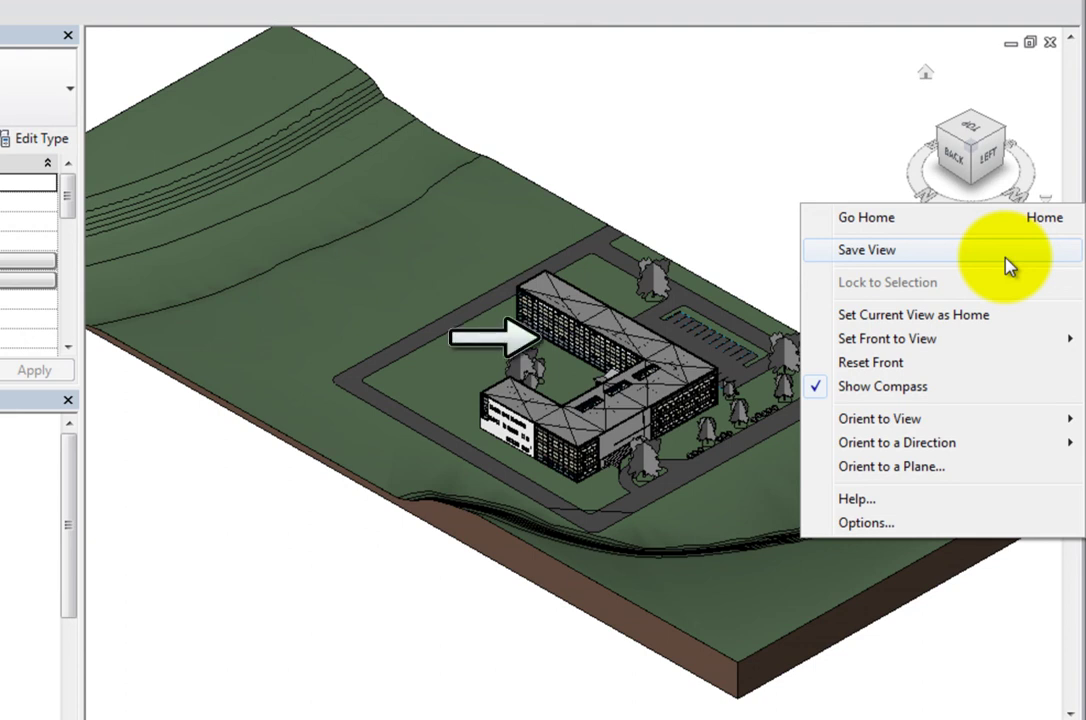
click(943, 524)
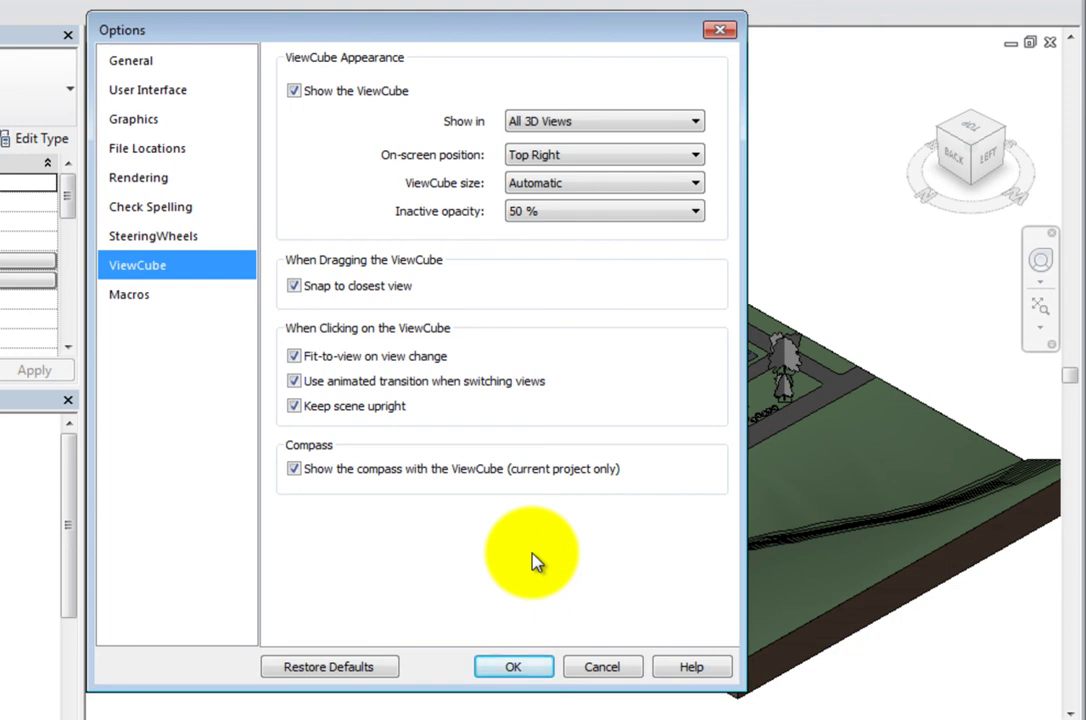
click(693, 122)
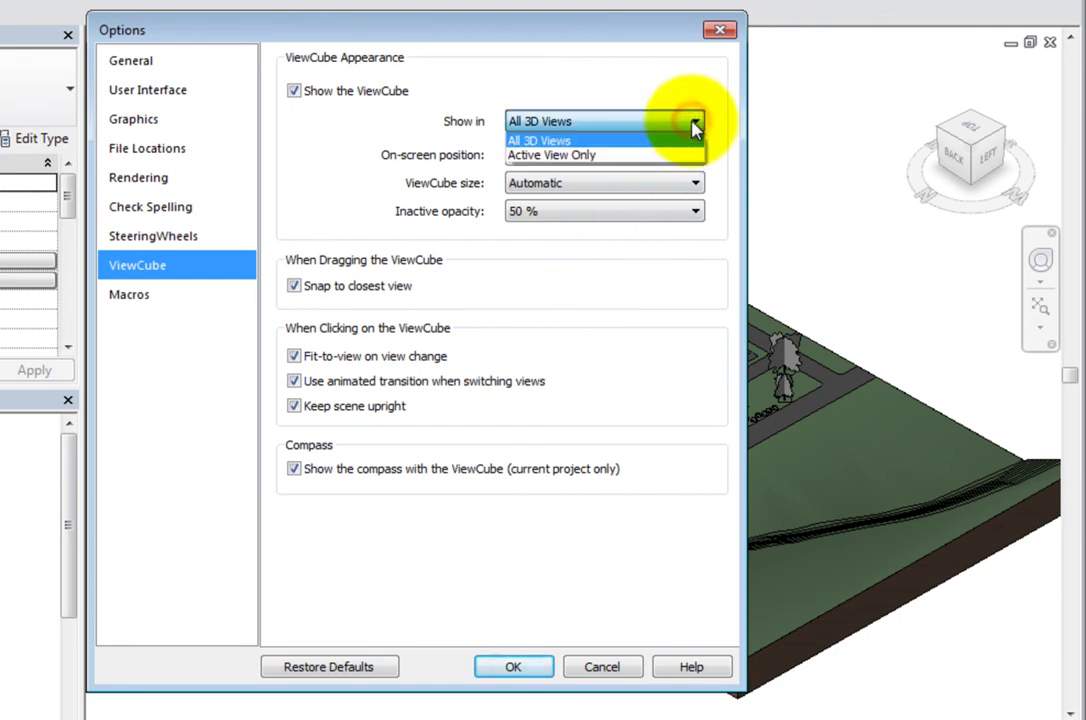
click(693, 122)
click(695, 155)
click(696, 156)
click(695, 184)
click(695, 185)
Set the ViewCube's inactive opacity to 0 % and its on-screen position to Top Left.
click(694, 212)
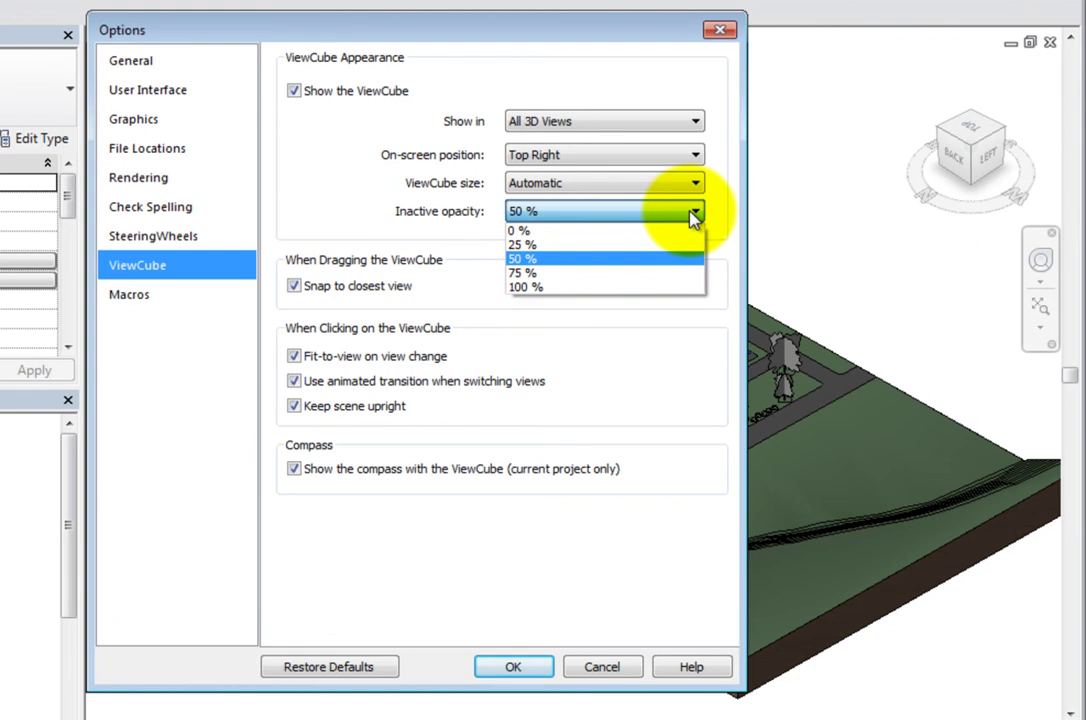
click(690, 231)
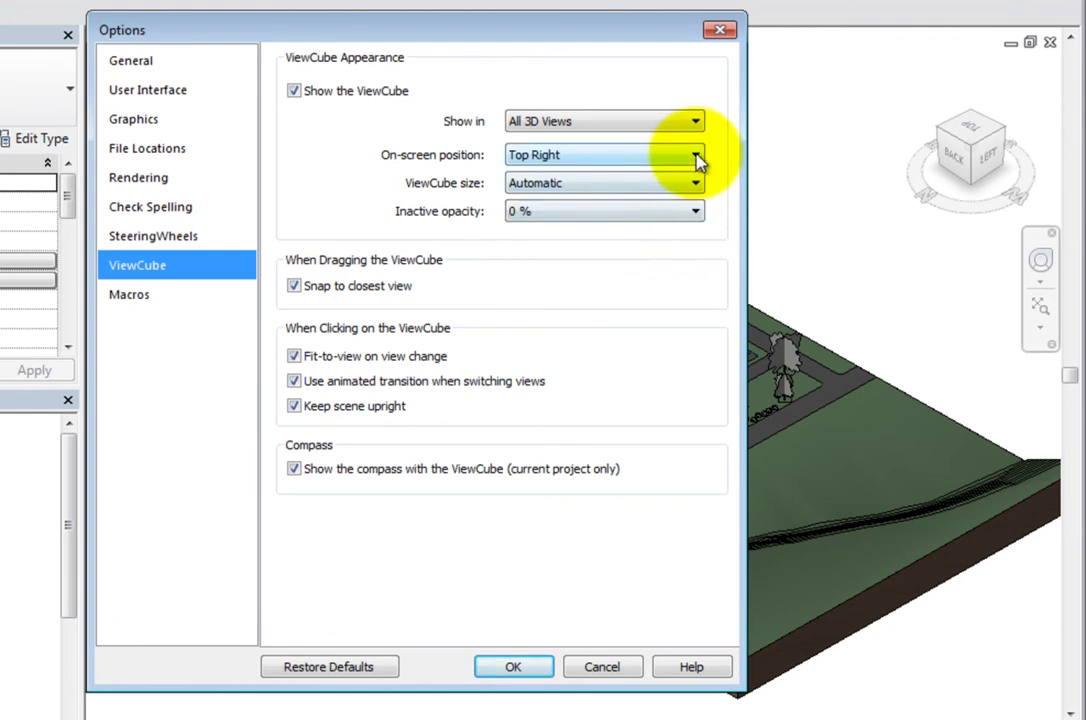
click(697, 160)
click(676, 205)
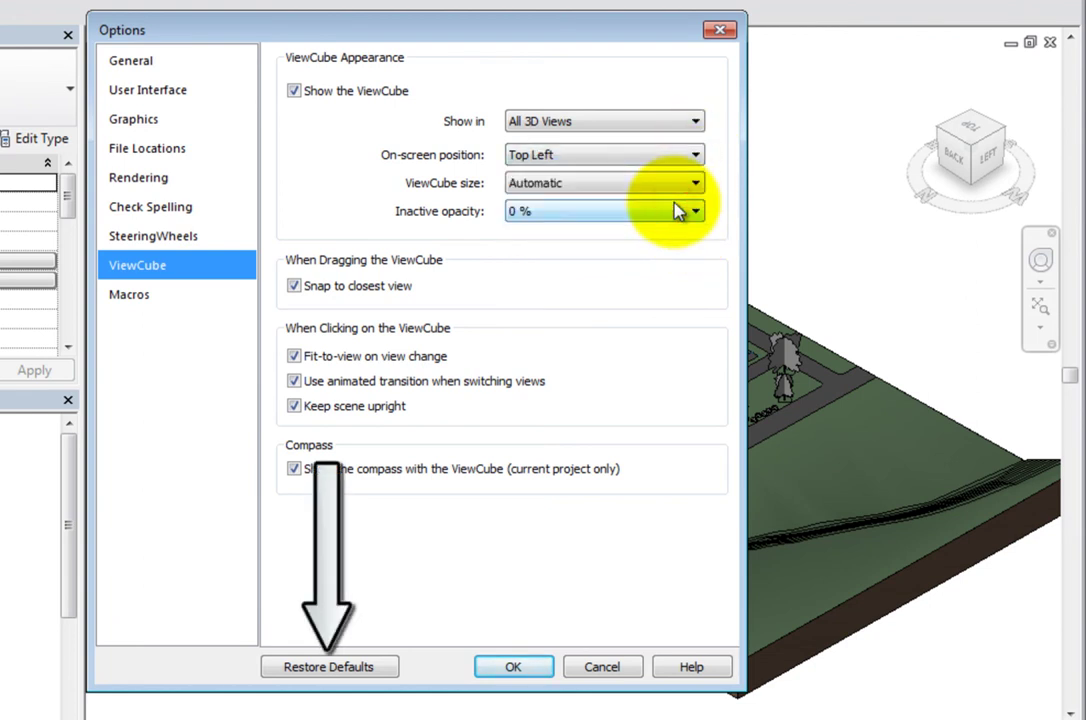
Restore the default ViewCube options, keep Show the ViewCube enabled, and accept the settings.
click(365, 676)
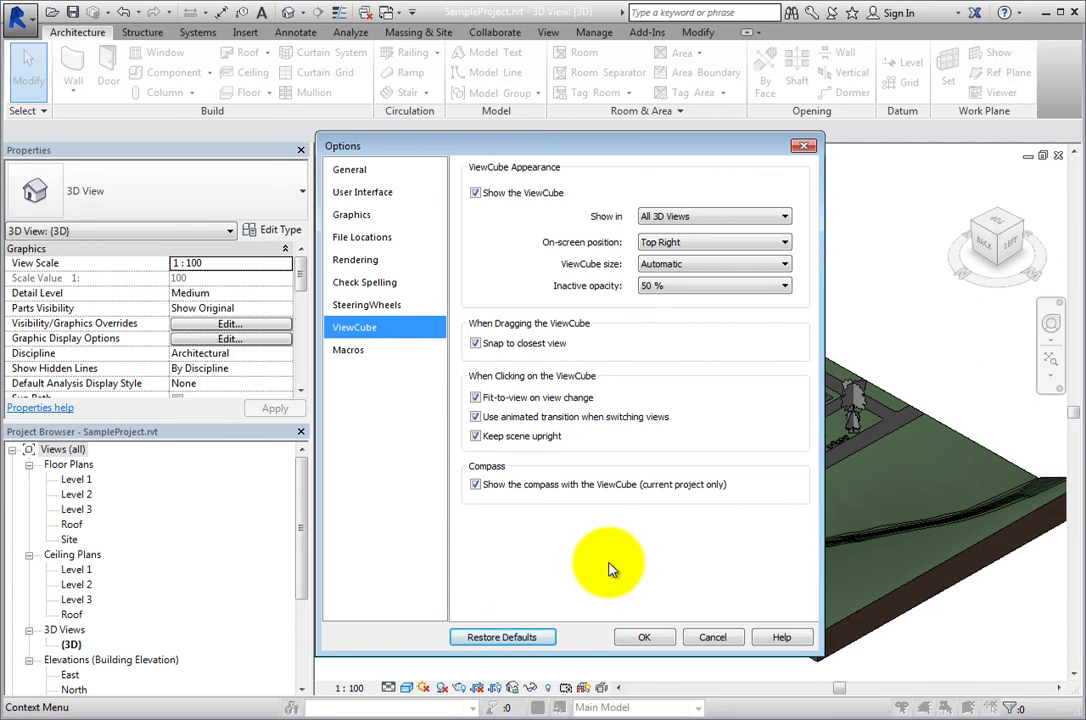
click(477, 196)
click(477, 196)
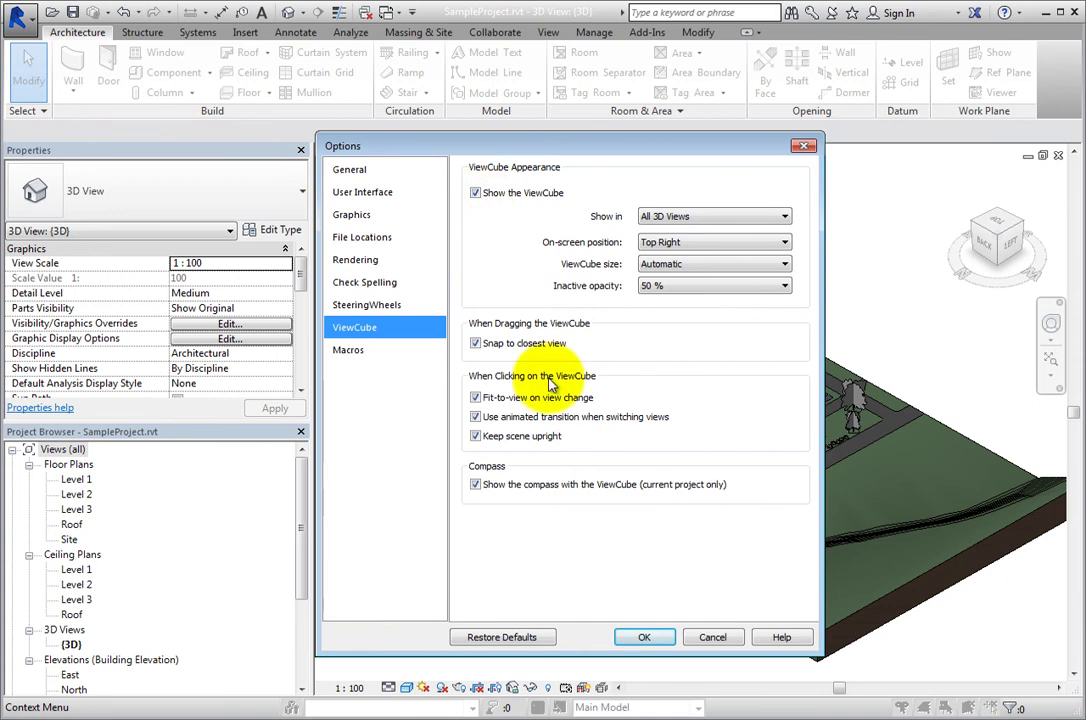
click(648, 636)
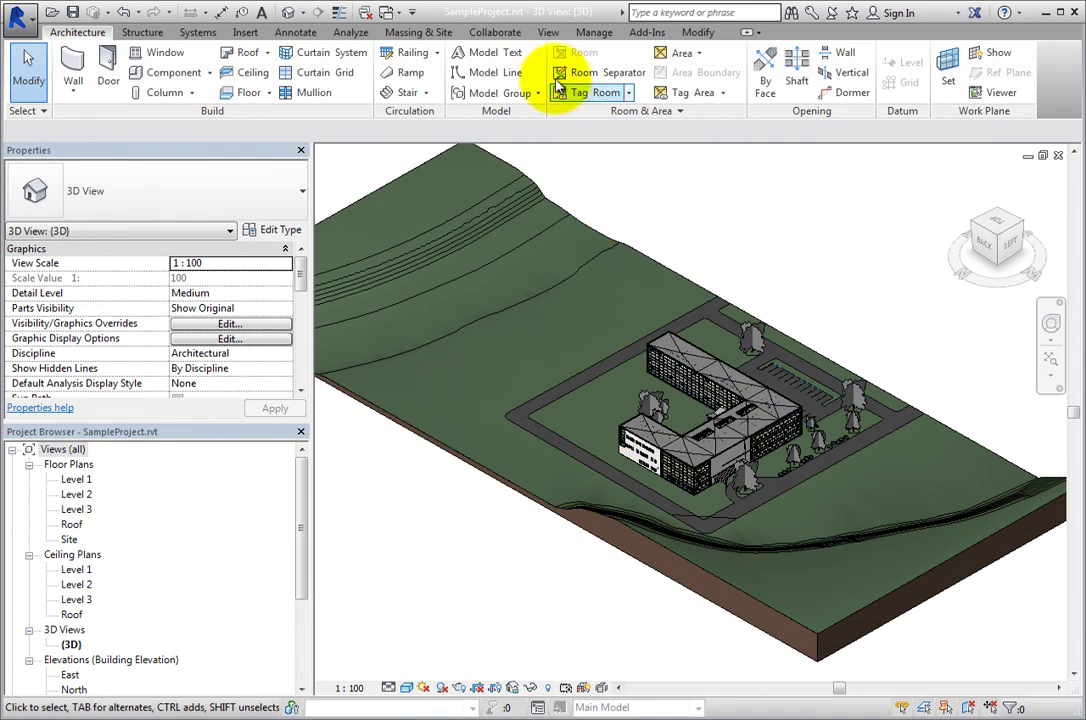
Turn off the ViewCube in the user interface display settings.
click(548, 32)
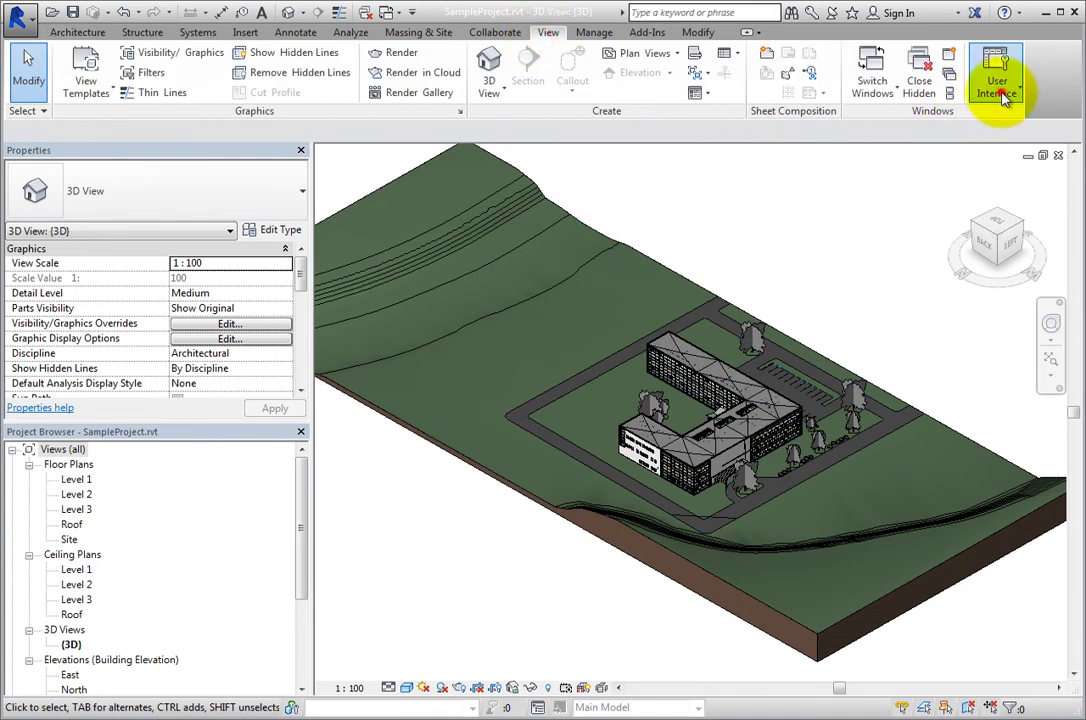
click(1000, 88)
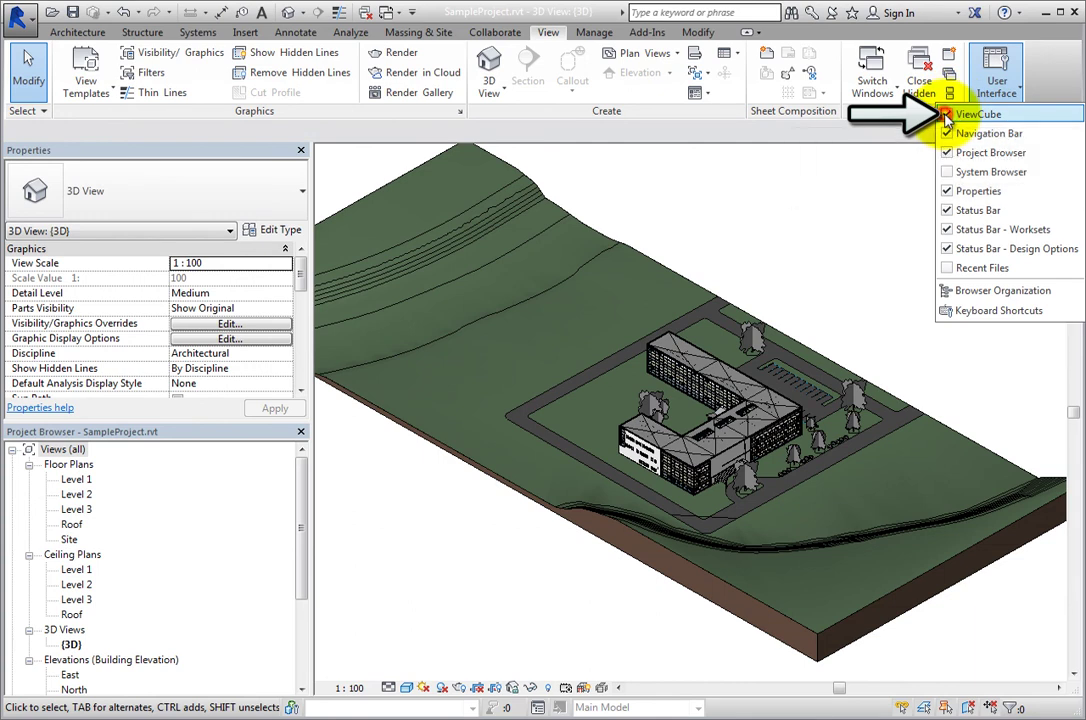
click(952, 114)
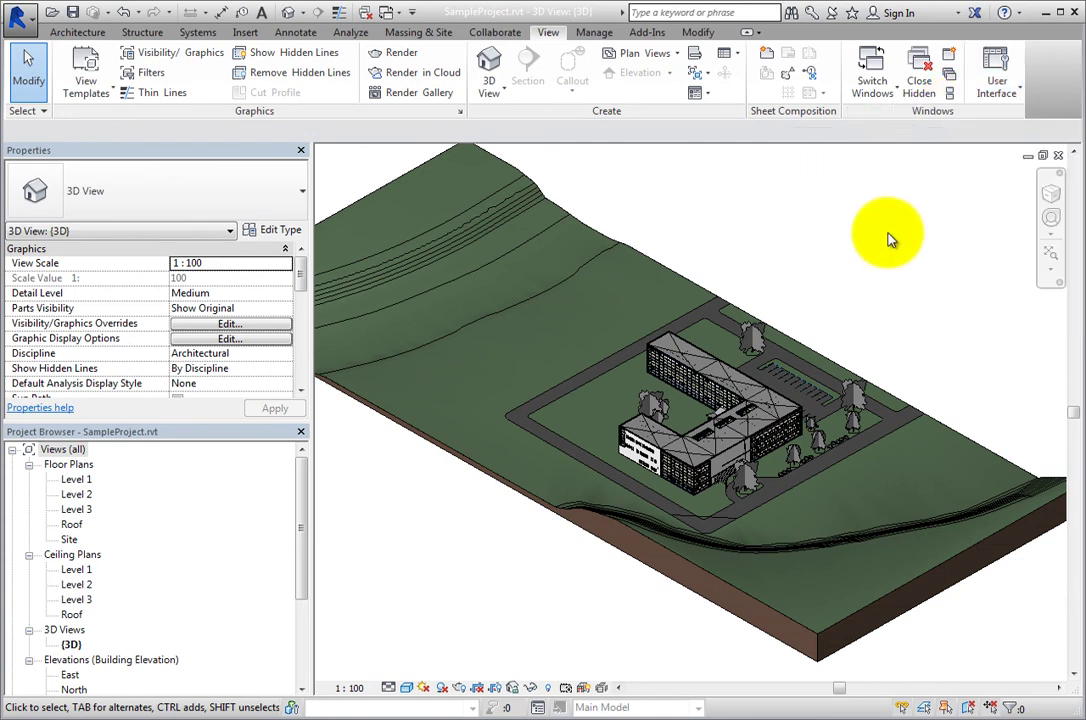